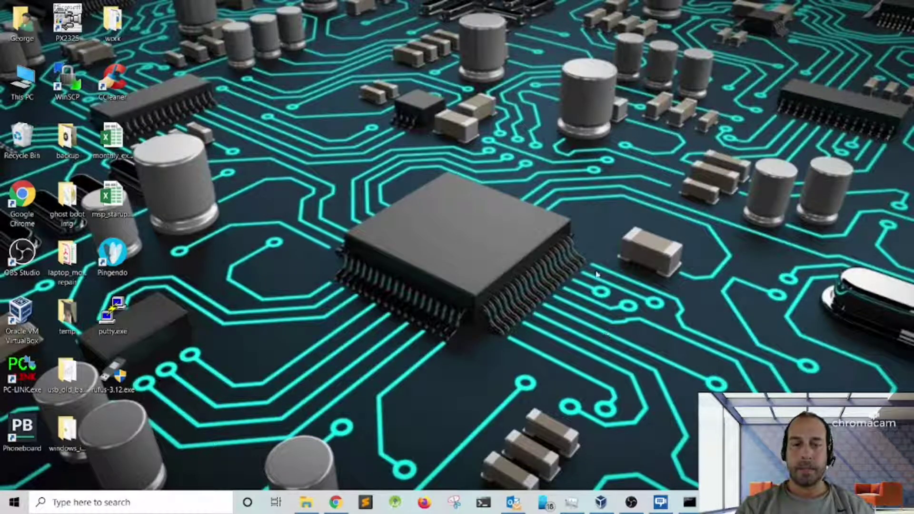
# Launch Ghost Boot Wizard by searching 'ghost' from the taskbar search box
pyautogui.click(109, 504)
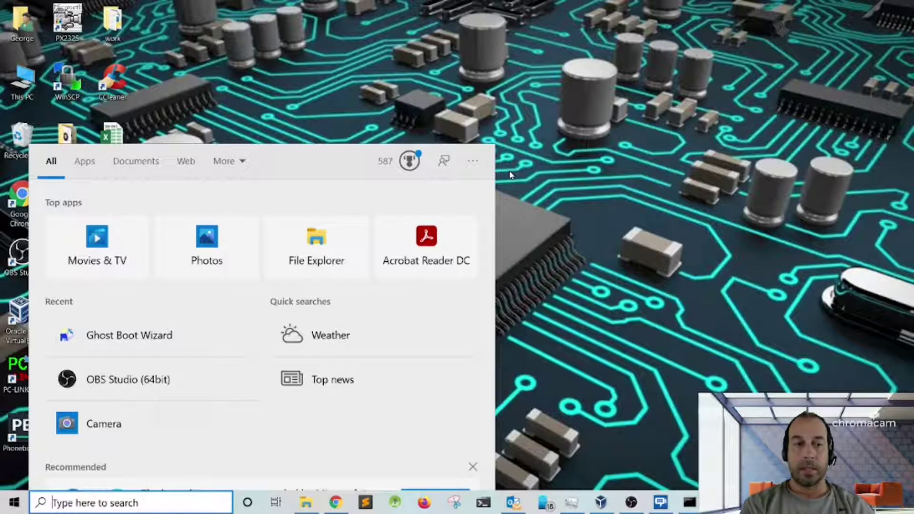
pyautogui.write('ghost')
pyautogui.press('Return')
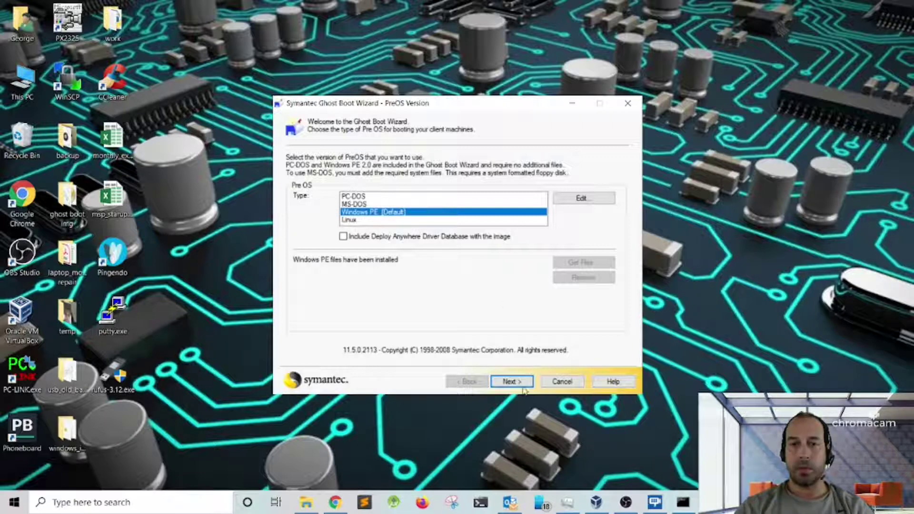
# Keep Windows PE, Standard Ghost Boot Disk, Symantec Ghost client, blank network settings and DHCP addressing
pyautogui.click(511, 381)
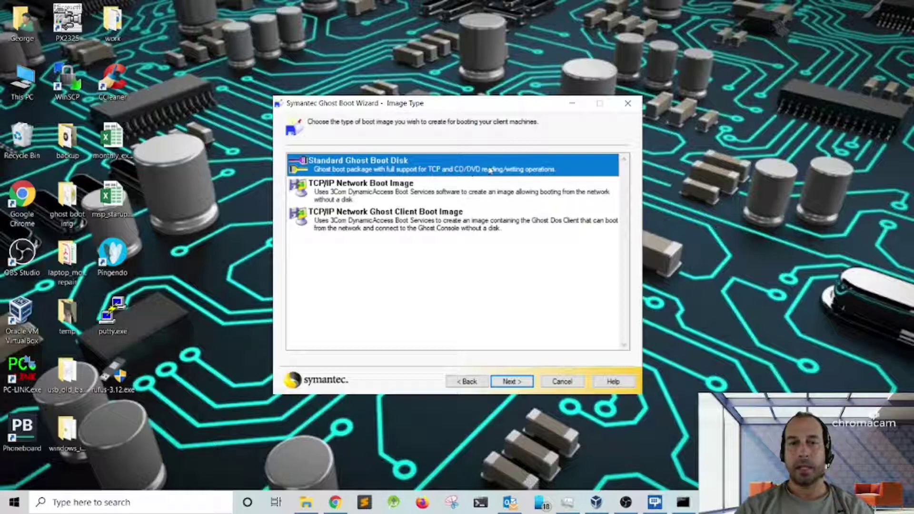
pyautogui.click(517, 384)
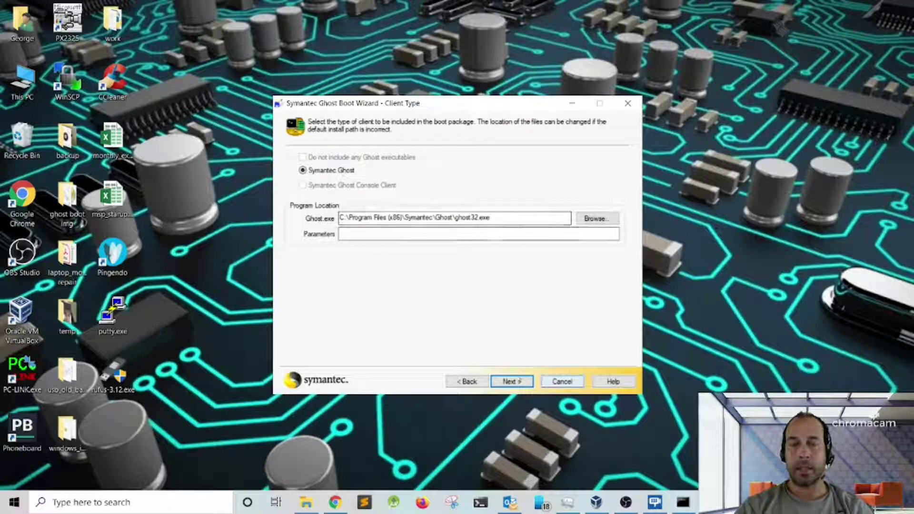
pyautogui.click(512, 382)
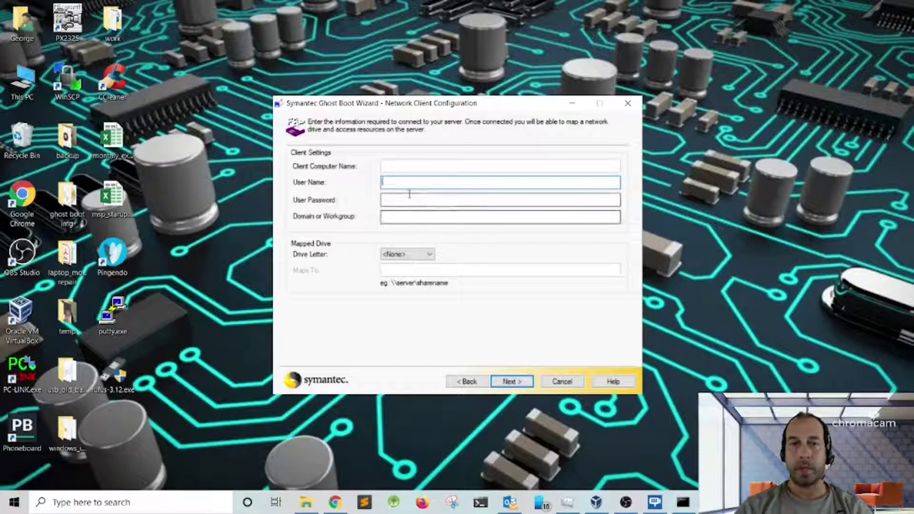
pyautogui.click(510, 383)
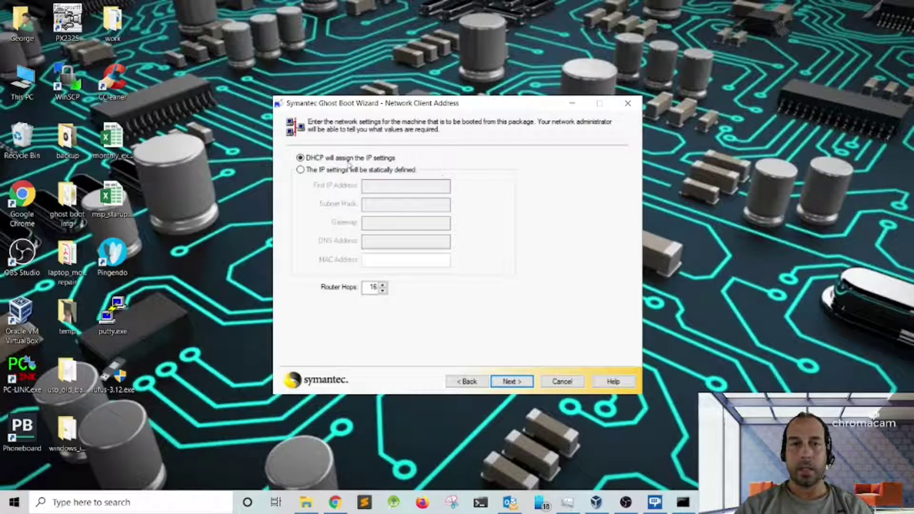
pyautogui.click(519, 384)
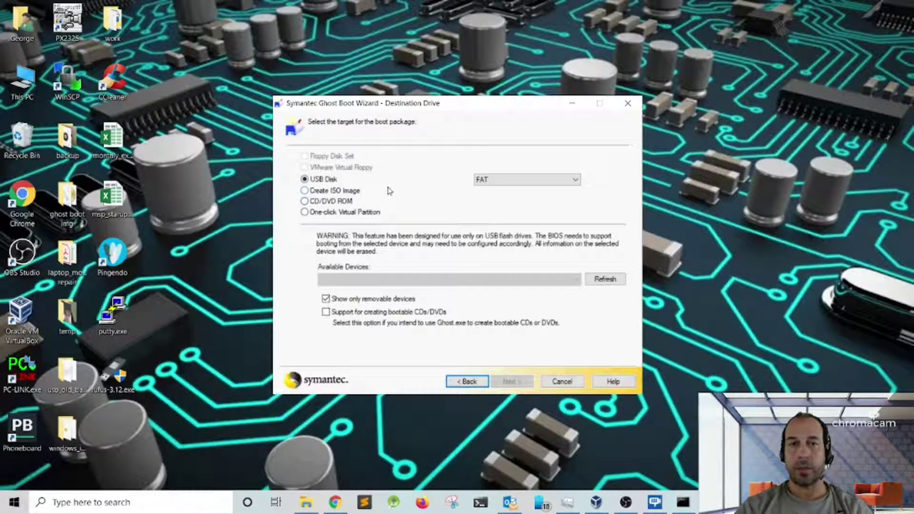
# Set the boot package to an ISO image named ghostpe_boot.iso, approving overwrite of the existing file
pyautogui.click(327, 193)
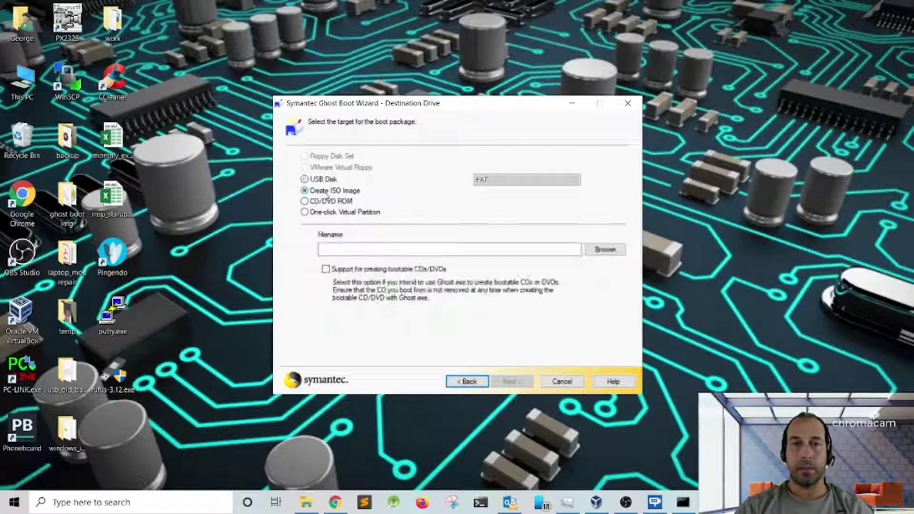
pyautogui.click(605, 249)
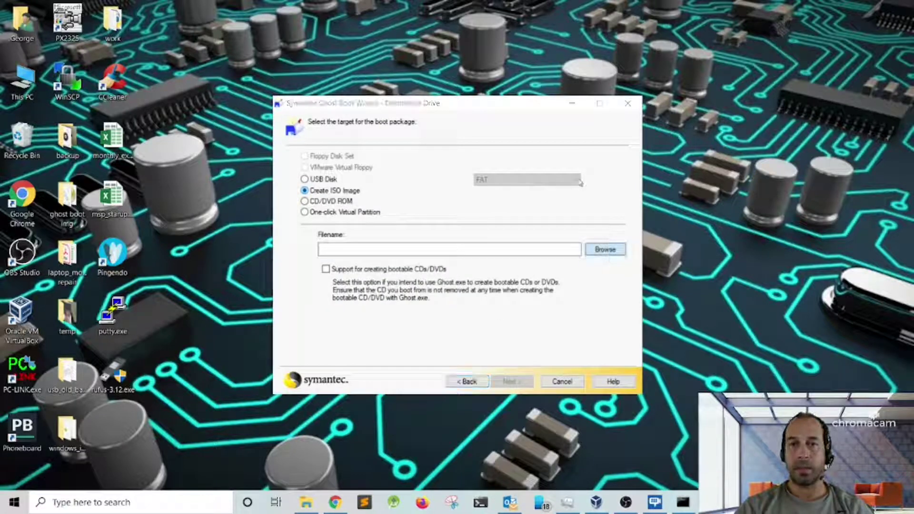
pyautogui.click(387, 204)
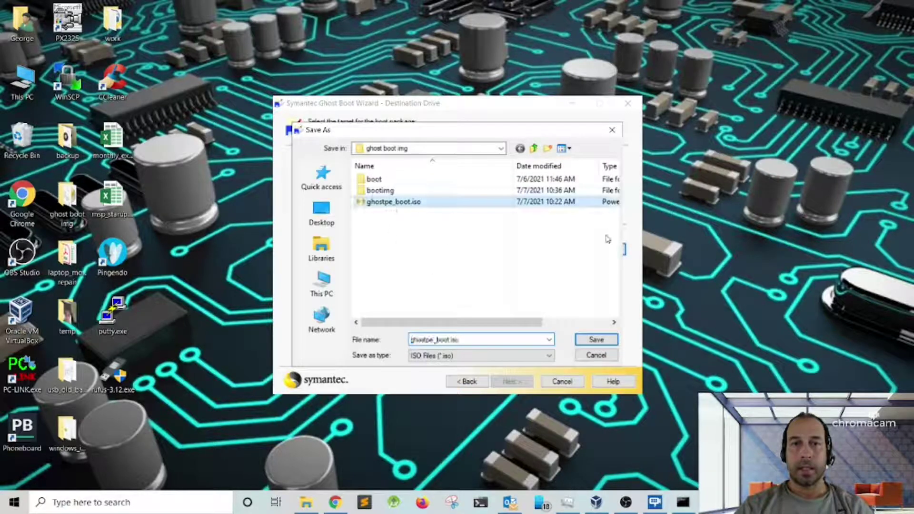
pyautogui.click(597, 342)
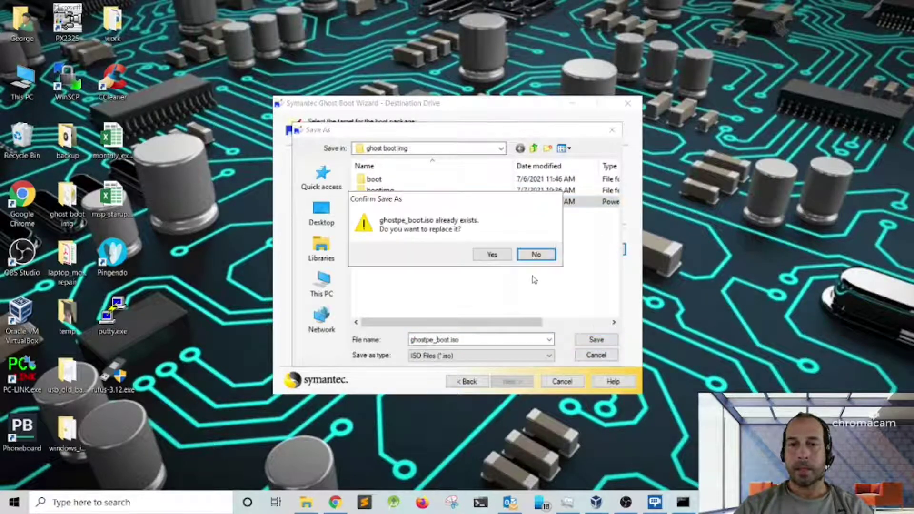
pyautogui.click(492, 255)
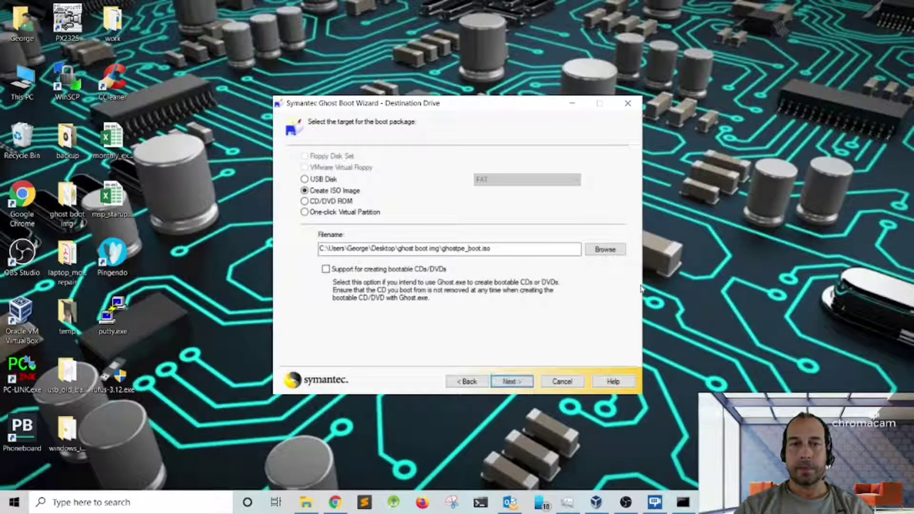
pyautogui.click(509, 381)
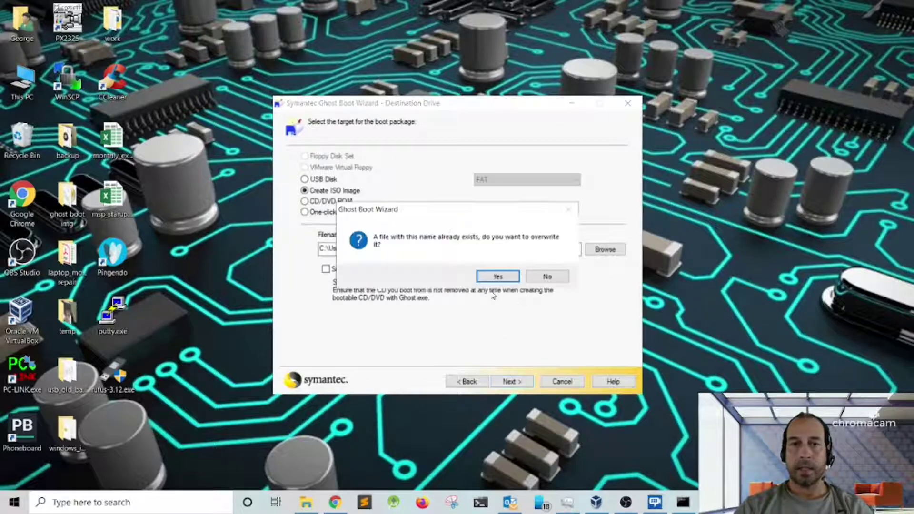
pyautogui.click(510, 281)
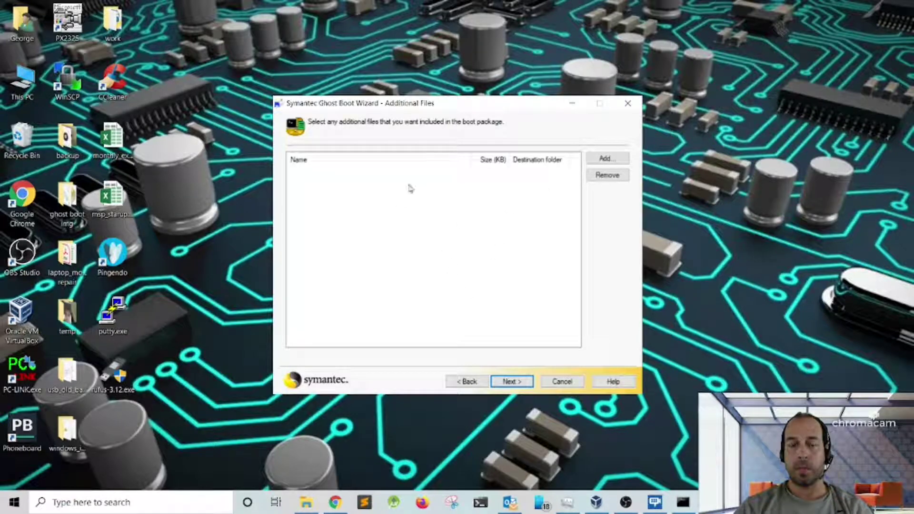
# Skip additional files, build the boot ISO from the review page, and finish the wizard
pyautogui.click(512, 383)
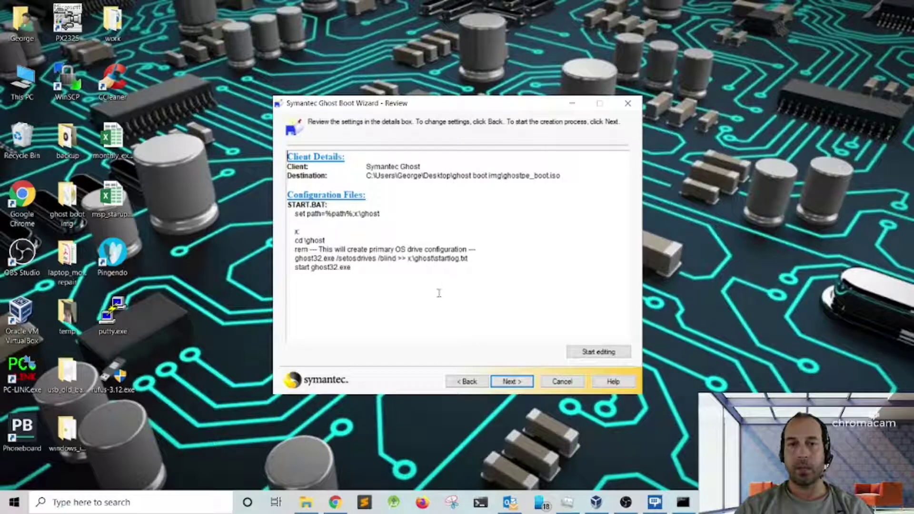
pyautogui.click(510, 383)
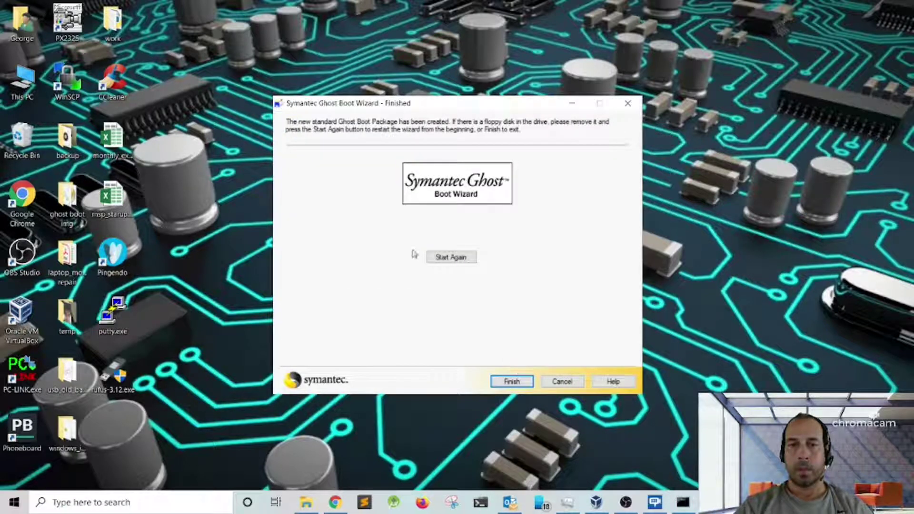
pyautogui.click(511, 381)
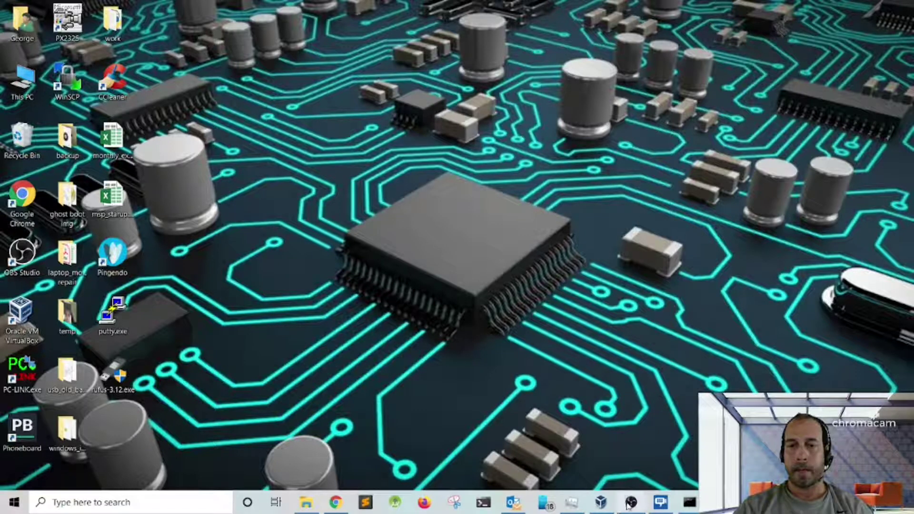
pyautogui.moveTo(630, 503)
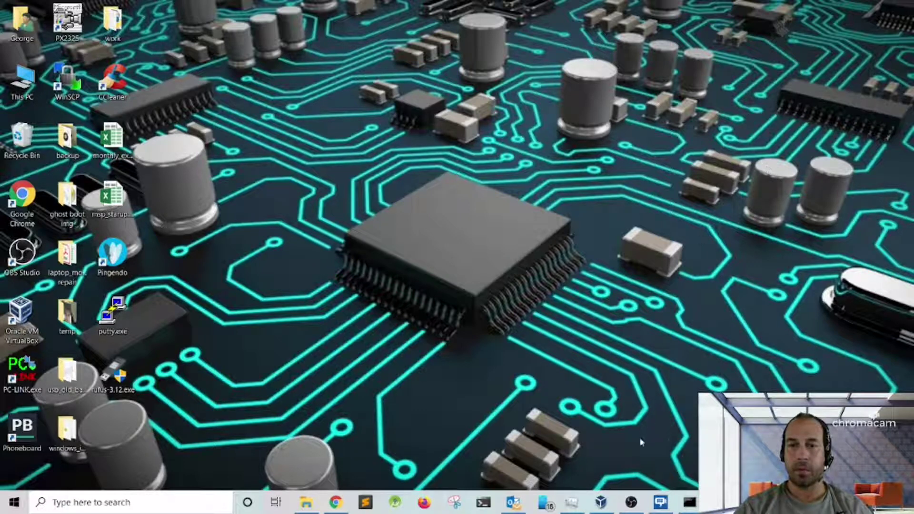
# Start the Windows XP Pro virtual machine in VirtualBox and minimize the VirtualBox Manager
pyautogui.click(601, 503)
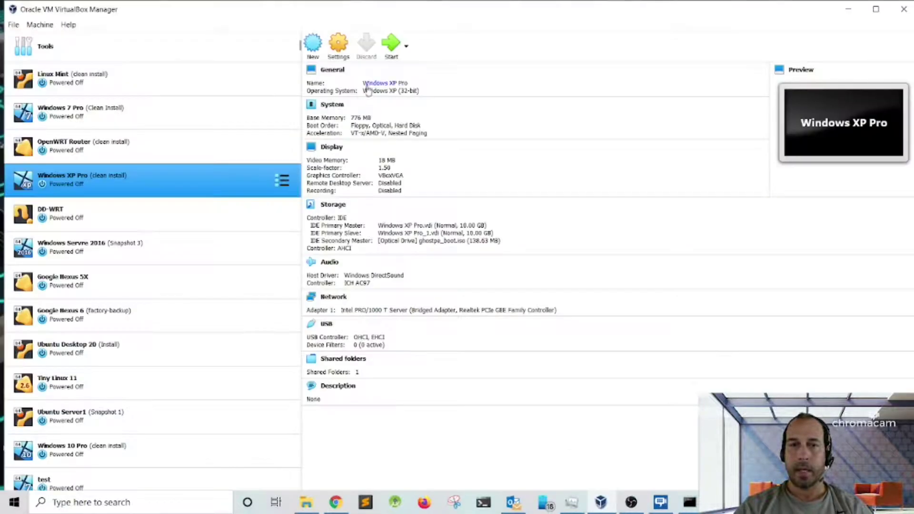
pyautogui.click(390, 44)
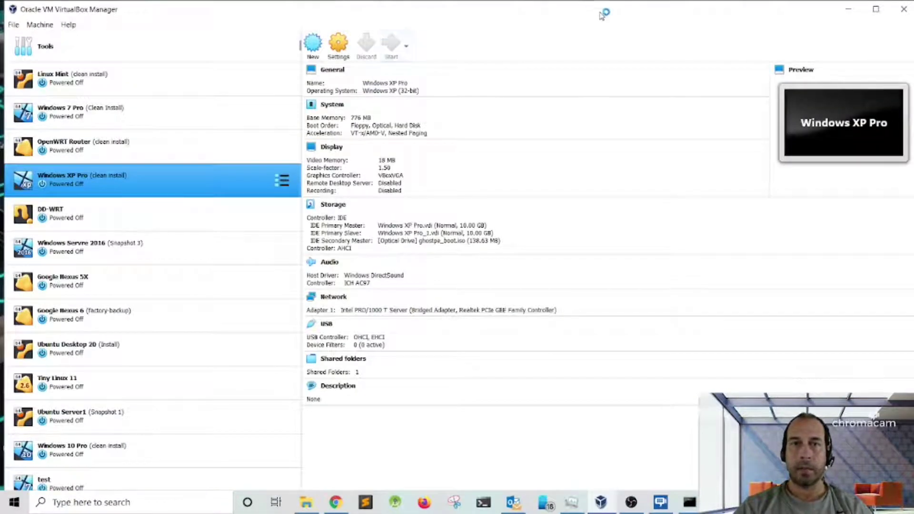
pyautogui.click(855, 8)
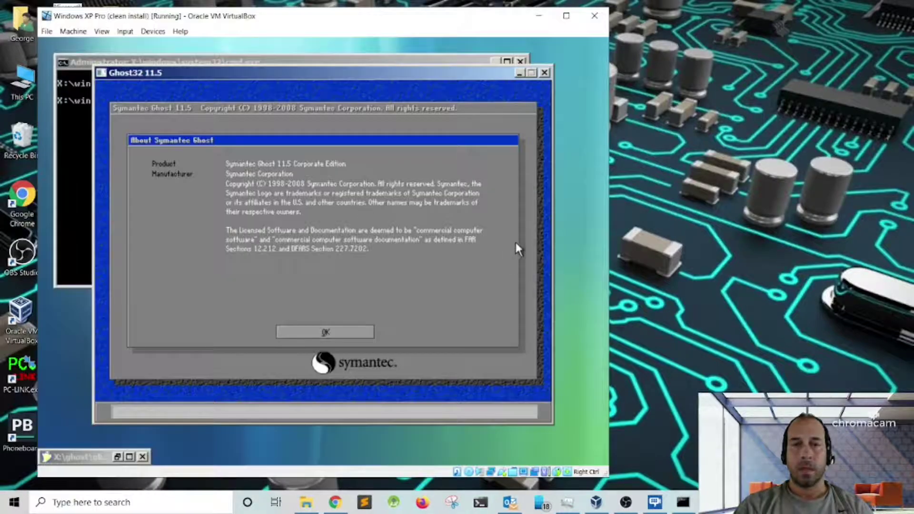
# Dismiss the Ghost32 About notice and open the Local > Disk menu
pyautogui.click(352, 333)
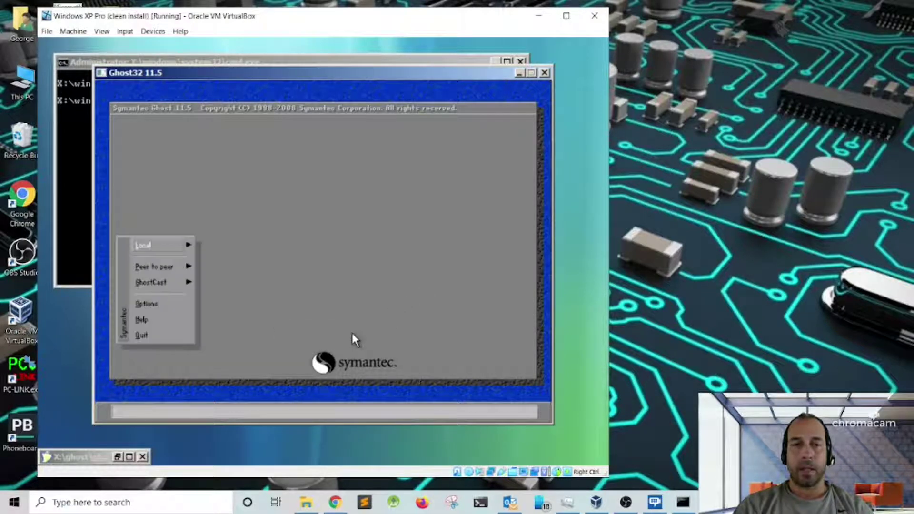
pyautogui.click(160, 246)
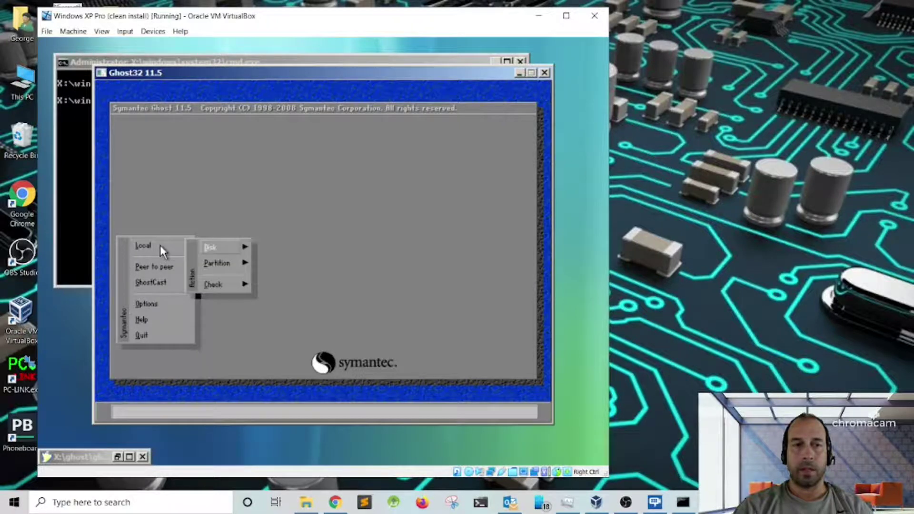
pyautogui.click(221, 247)
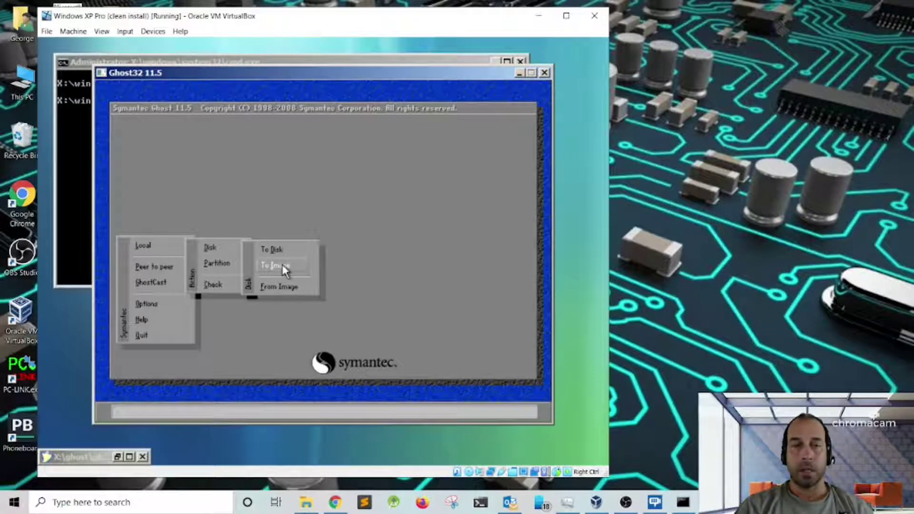
# Prepare a To Disk clone from drive 1 to drive 2, then decline at the overwrite prompt
pyautogui.click(280, 250)
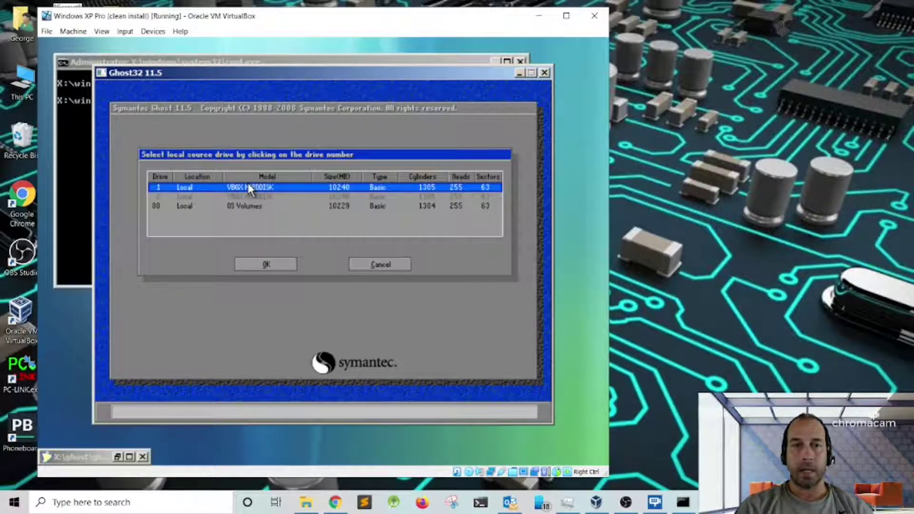
pyautogui.click(270, 266)
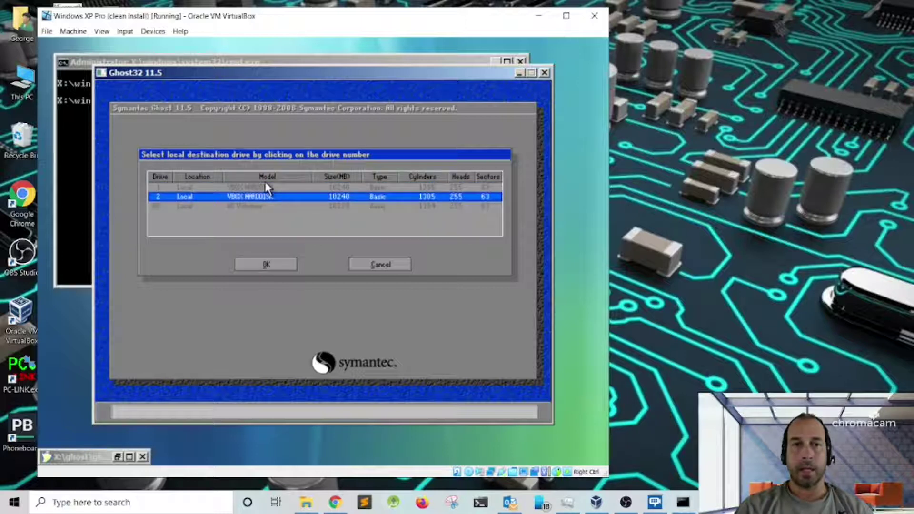
pyautogui.click(273, 262)
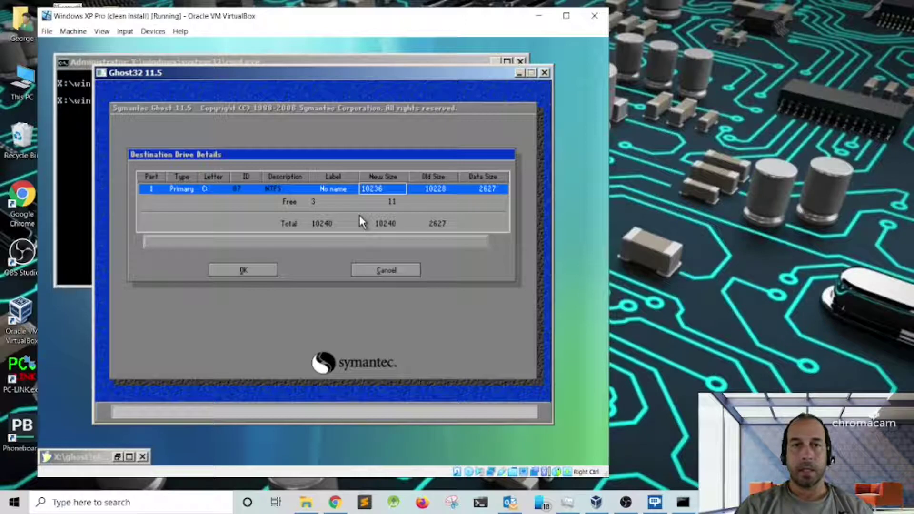
pyautogui.click(253, 269)
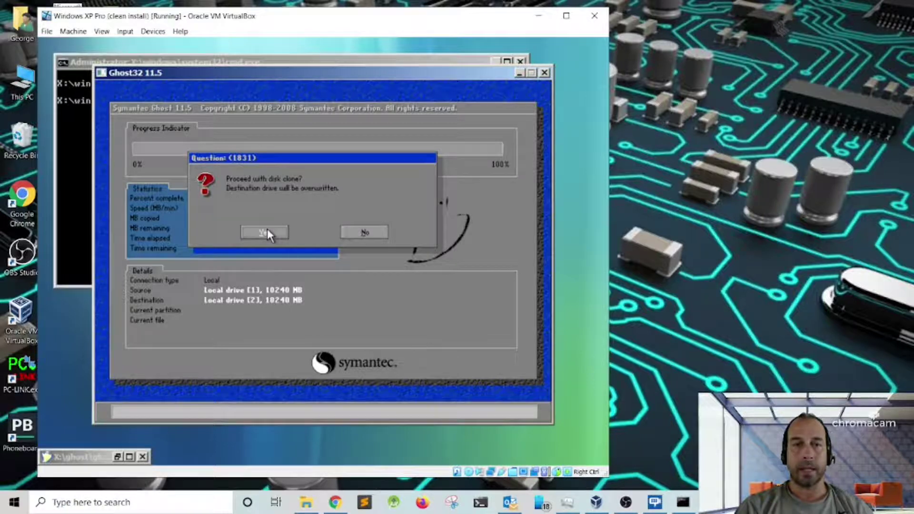
pyautogui.click(360, 231)
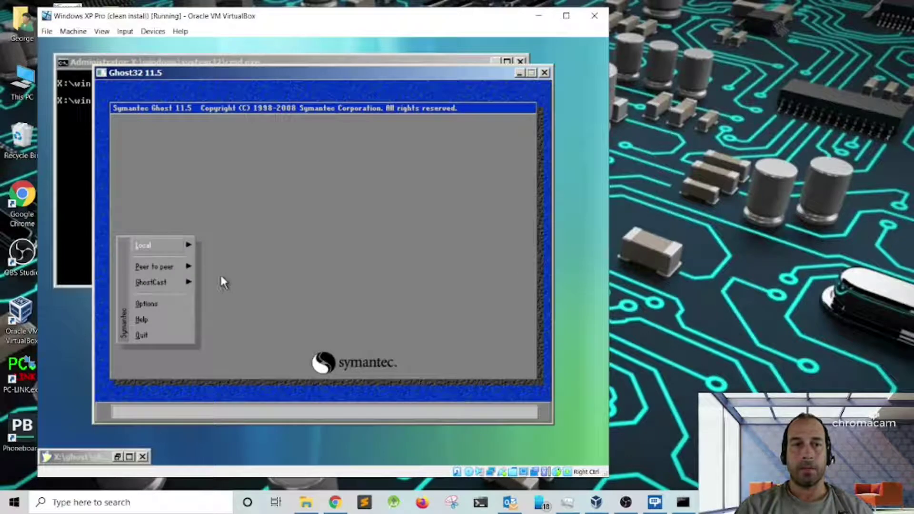
pyautogui.click(159, 244)
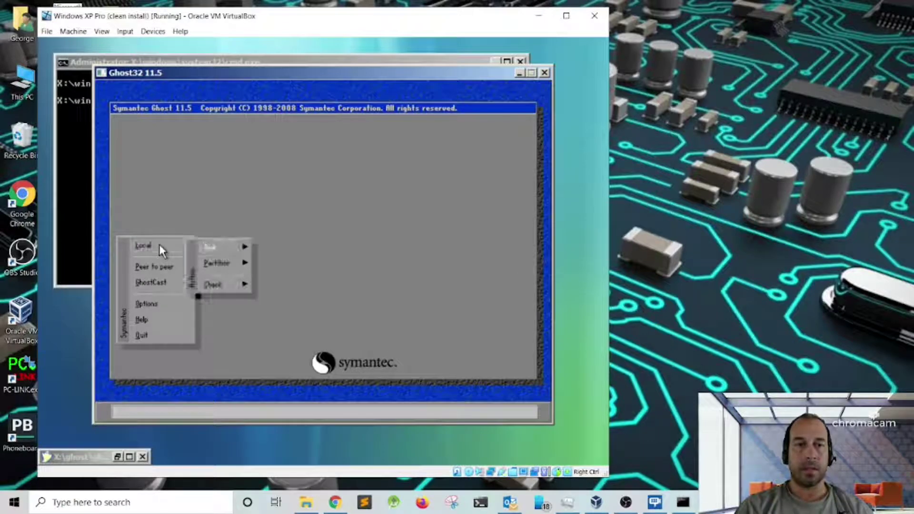
pyautogui.click(229, 246)
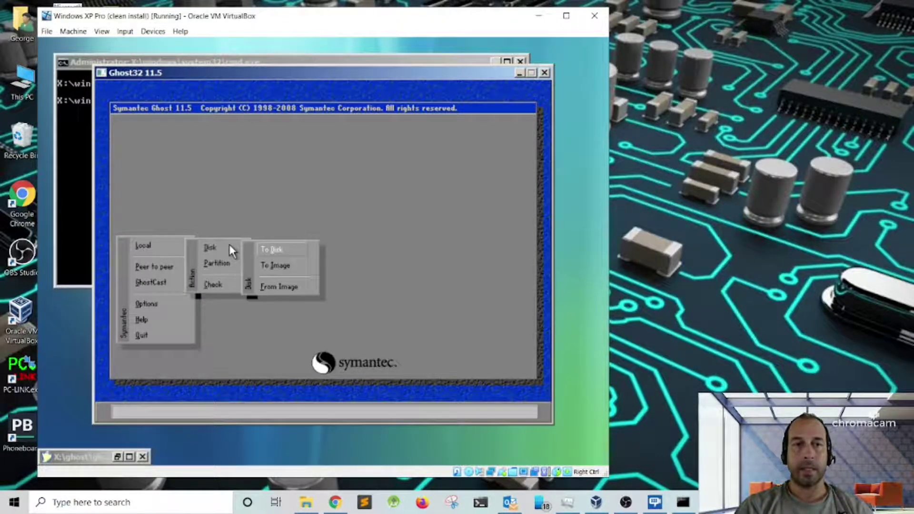
pyautogui.click(267, 268)
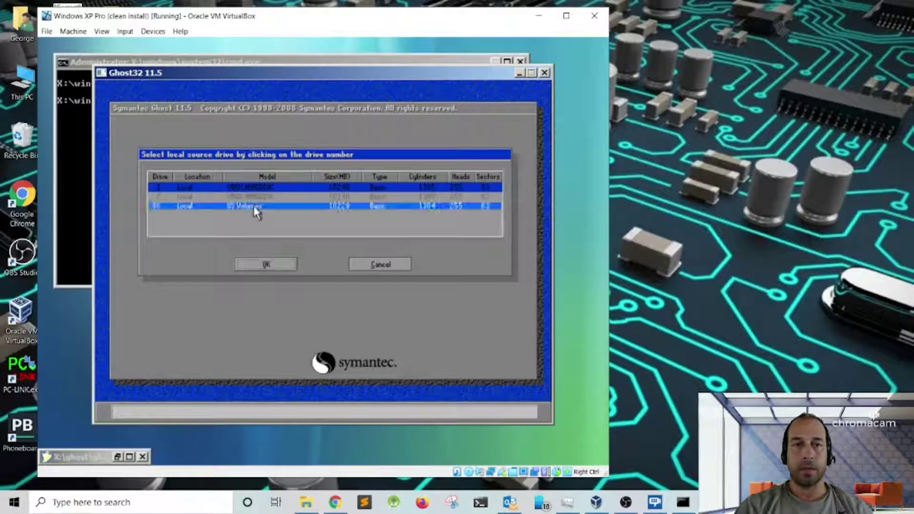
pyautogui.click(278, 188)
pyautogui.click(266, 264)
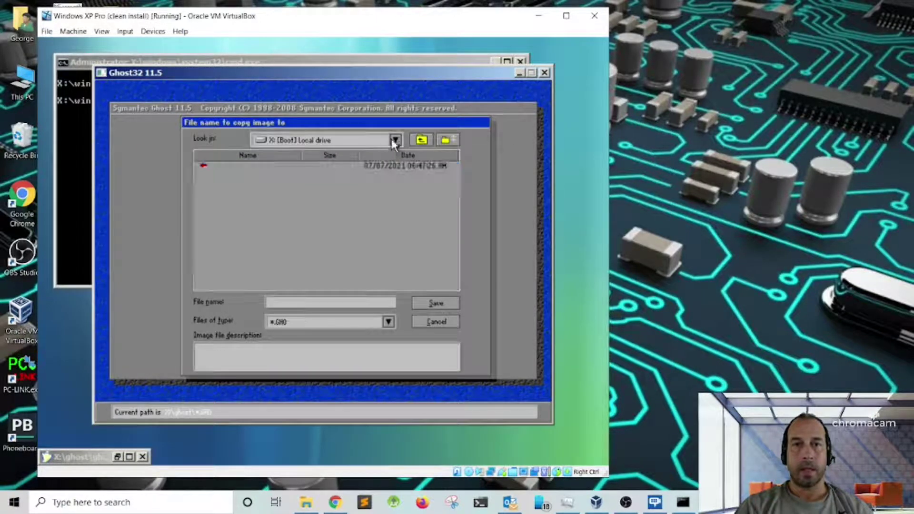
pyautogui.click(392, 140)
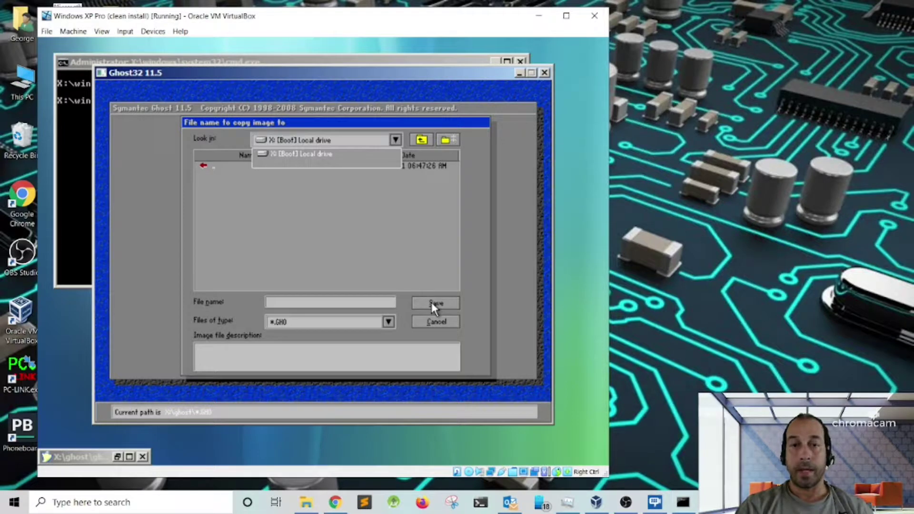
pyautogui.click(435, 320)
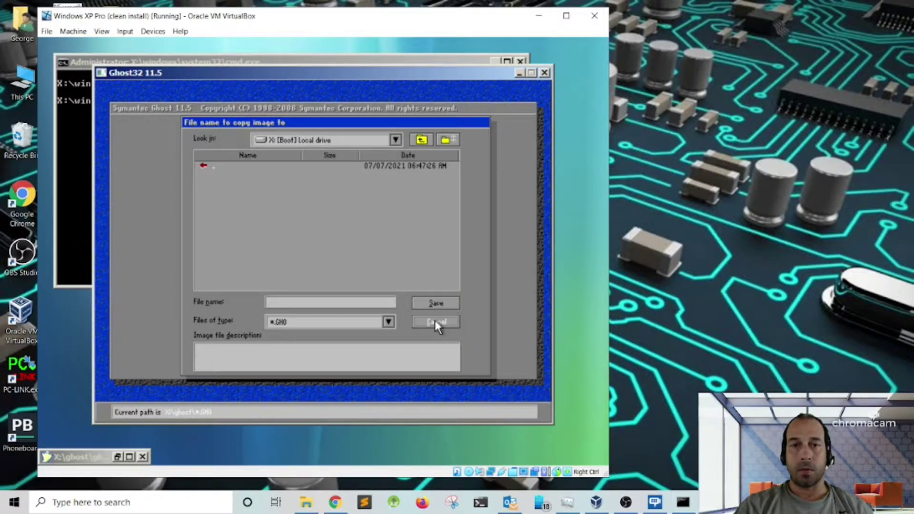